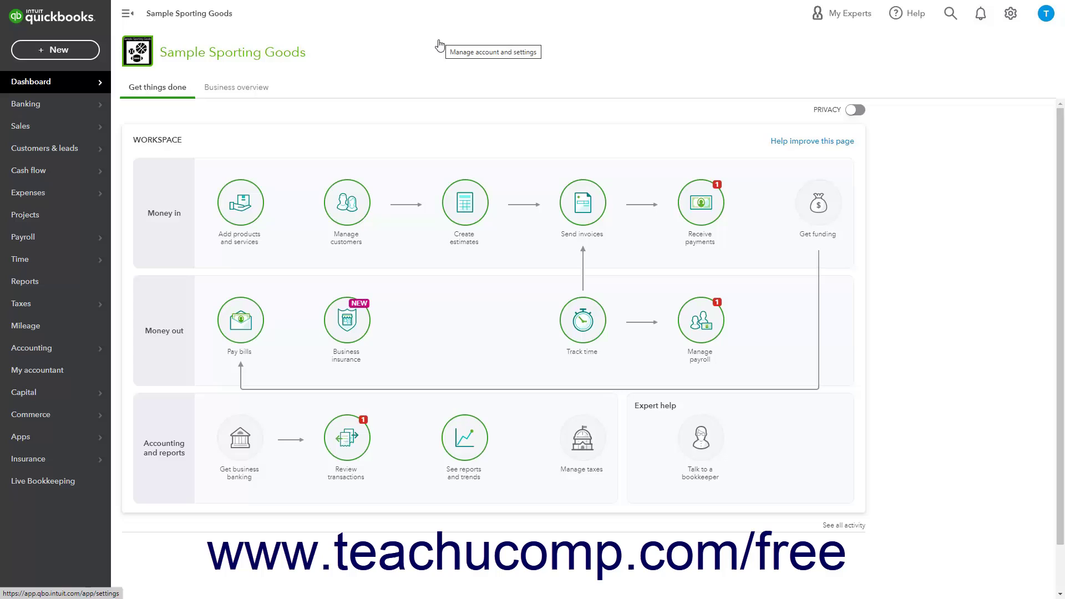
# Step: Go to Sales > Customers to show the five-customer list
pyautogui.moveTo(83, 136)
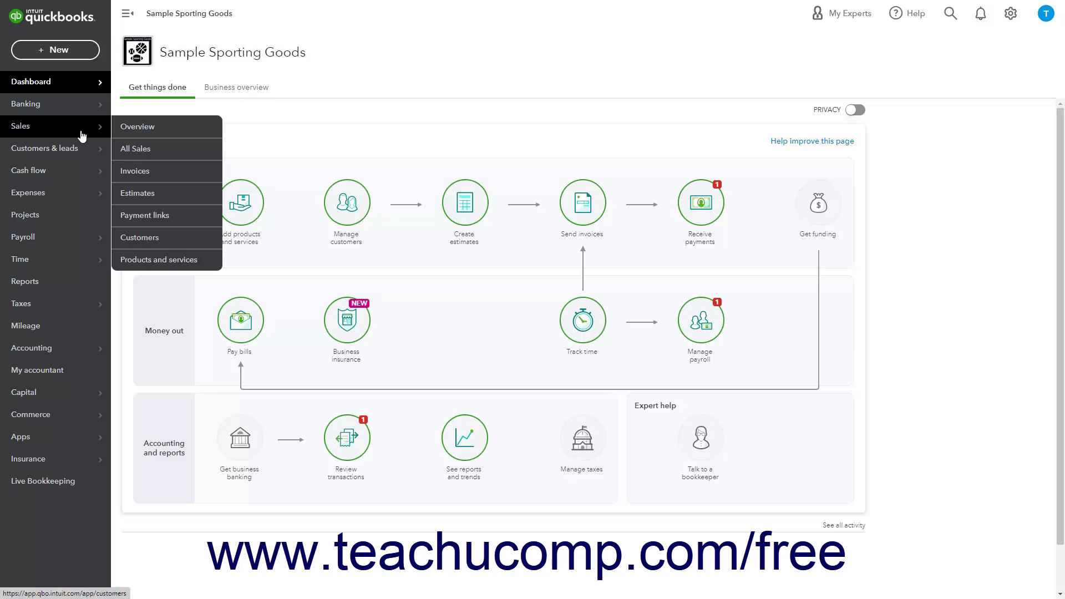
pyautogui.click(140, 237)
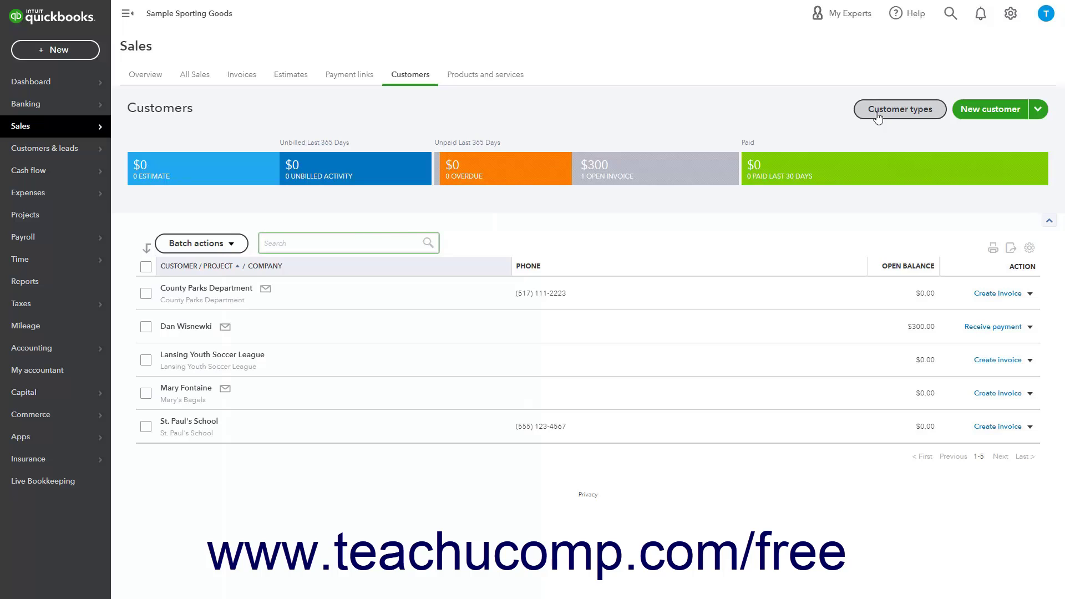
# Step: Add the Residential and School customer types in the Customer types list
pyautogui.click(877, 114)
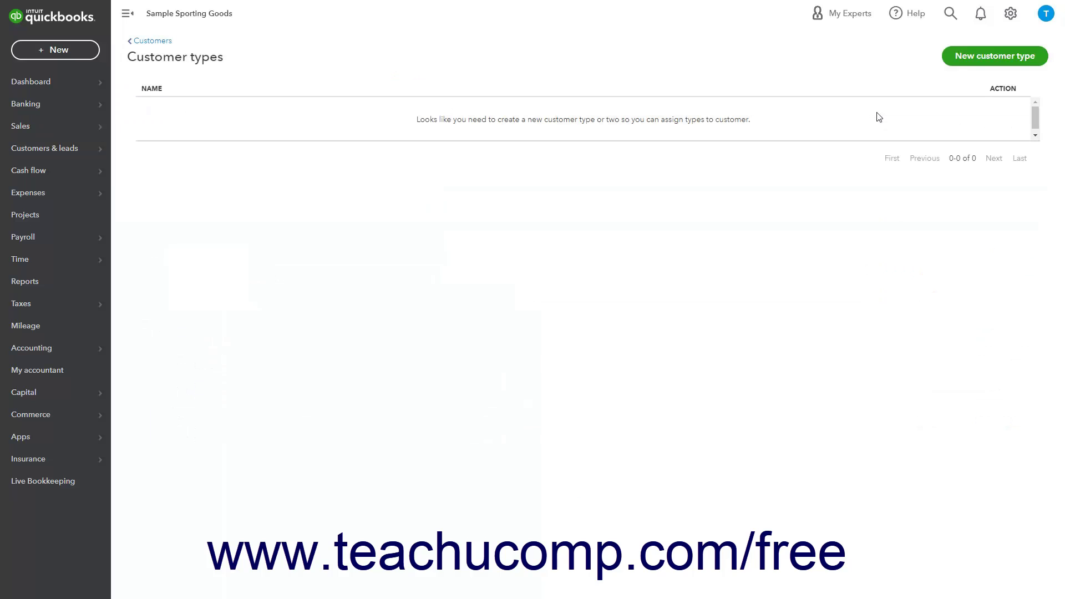
pyautogui.click(955, 65)
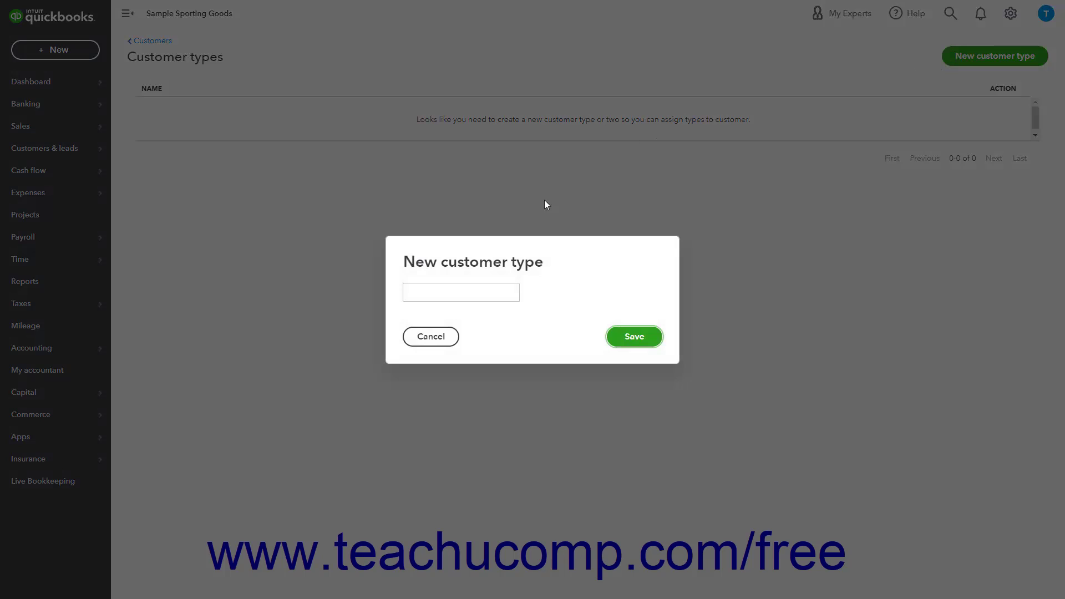
pyautogui.click(446, 292)
pyautogui.write('Residentia')
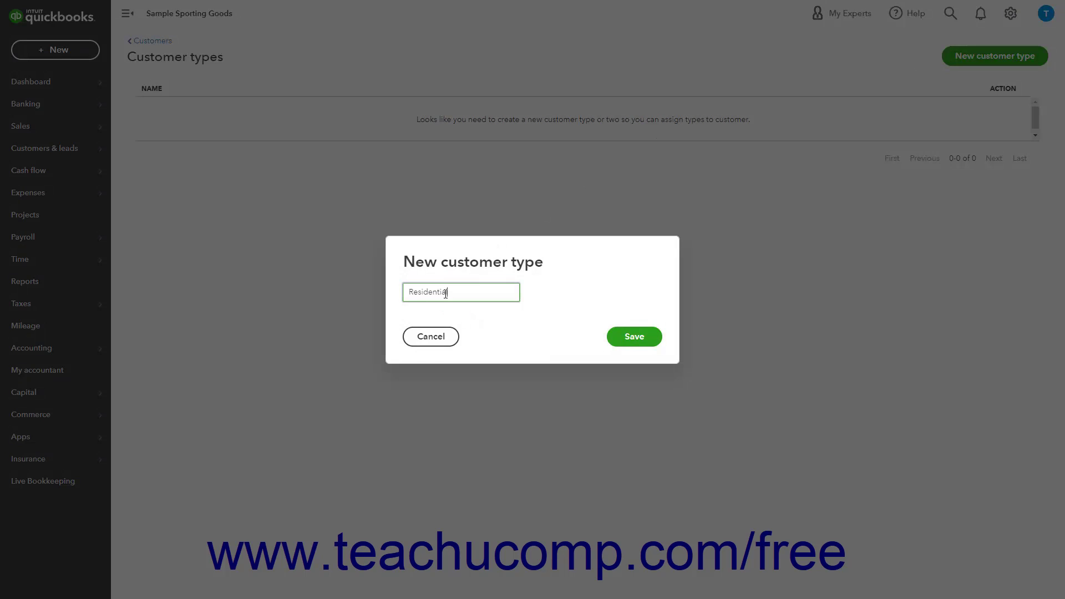
pyautogui.write('l')
pyautogui.click(620, 336)
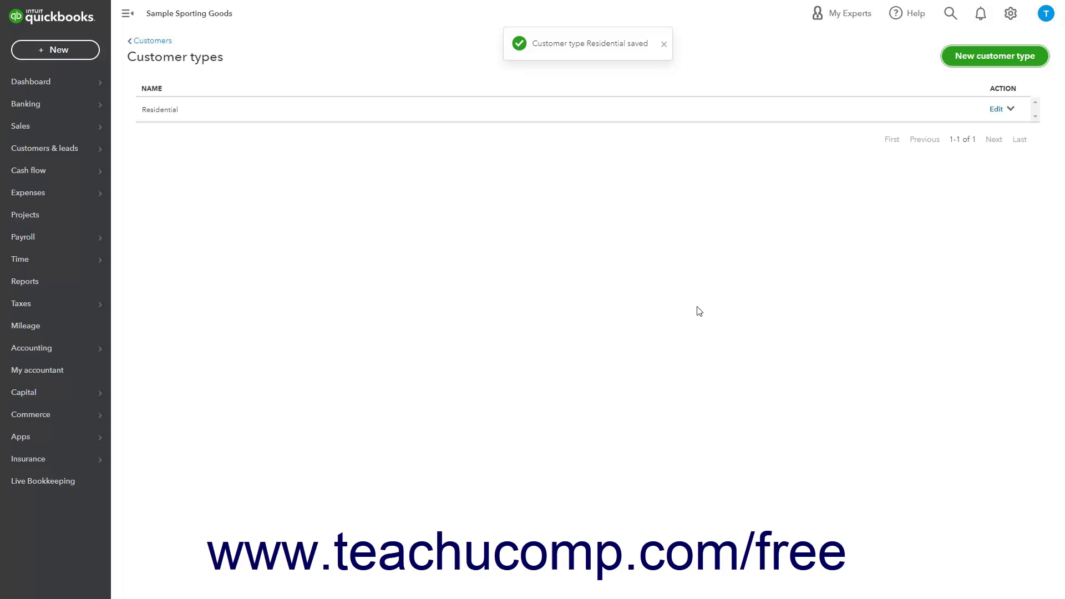
pyautogui.click(968, 56)
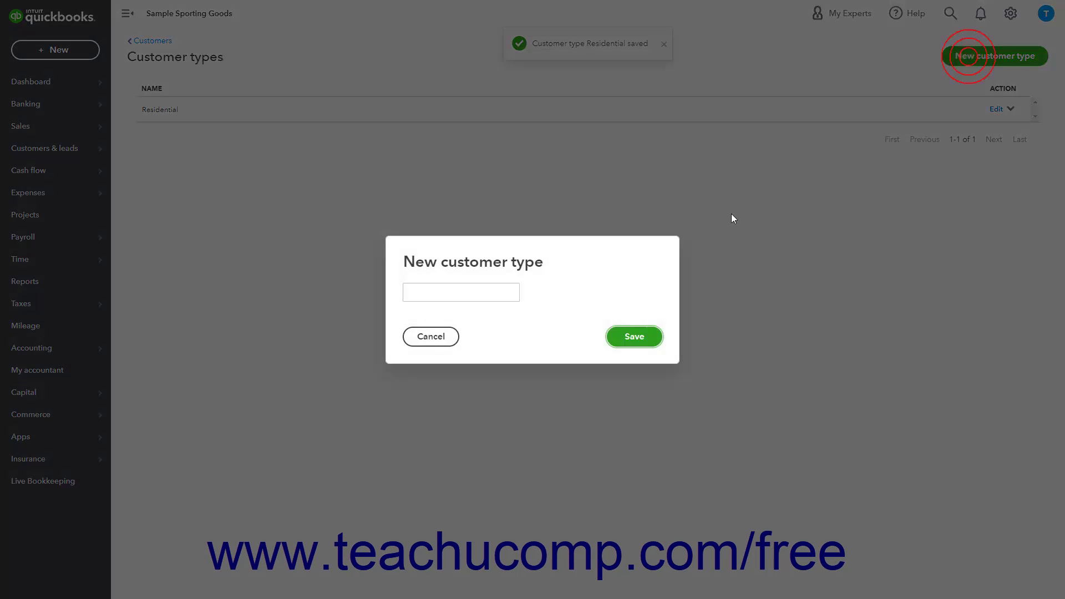
pyautogui.click(465, 291)
pyautogui.write('School')
pyautogui.click(623, 337)
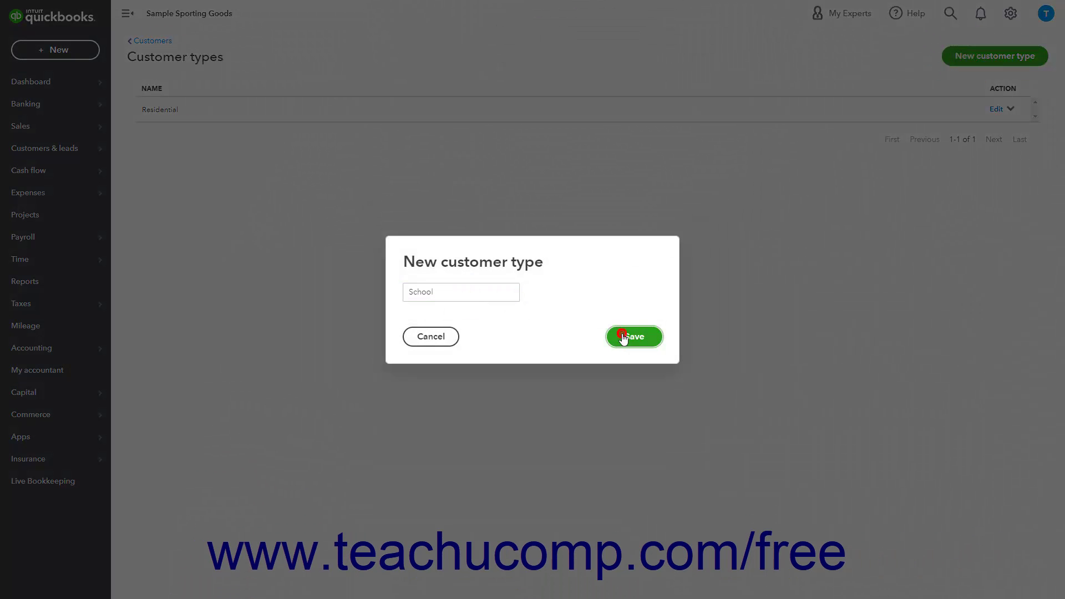
# Step: Add the Governmental and Commercial customer types
pyautogui.click(976, 56)
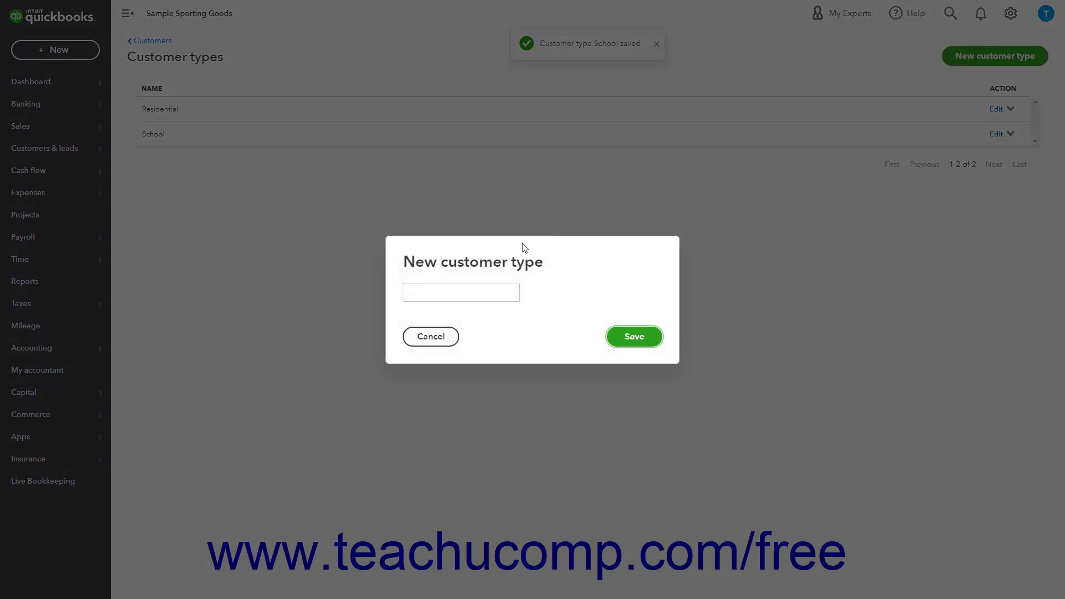
pyautogui.click(434, 292)
pyautogui.write('Governmental')
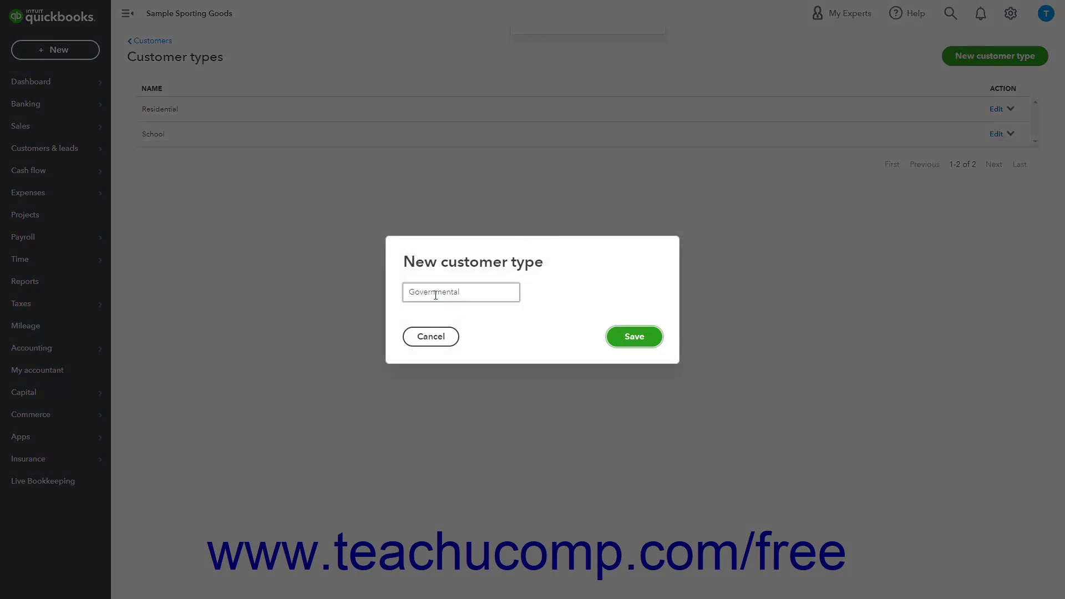
pyautogui.click(626, 345)
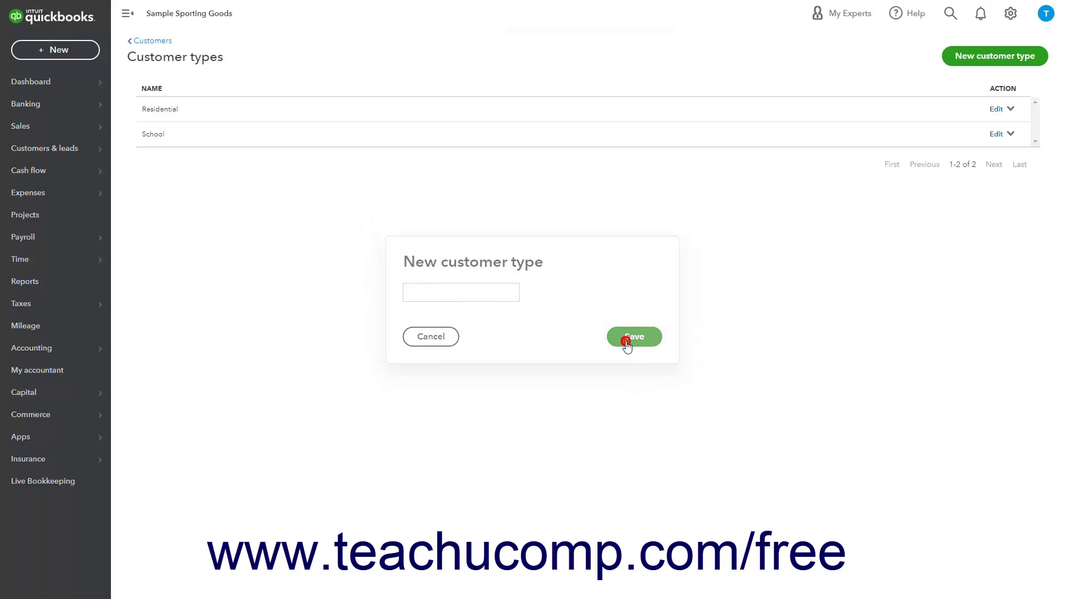
pyautogui.click(976, 56)
pyautogui.click(472, 290)
pyautogui.write('Commercial')
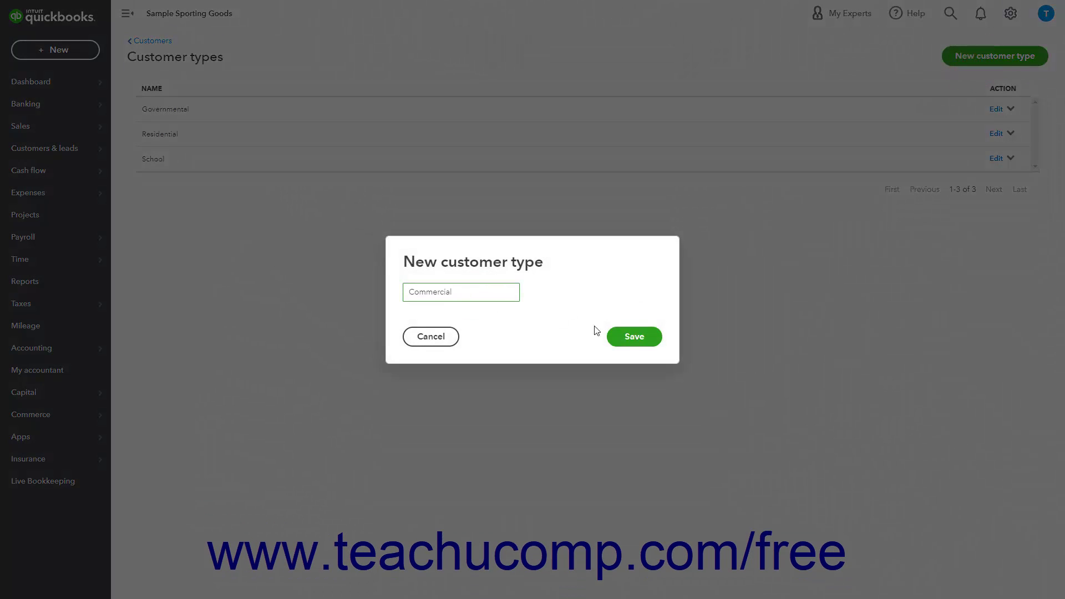
pyautogui.click(627, 341)
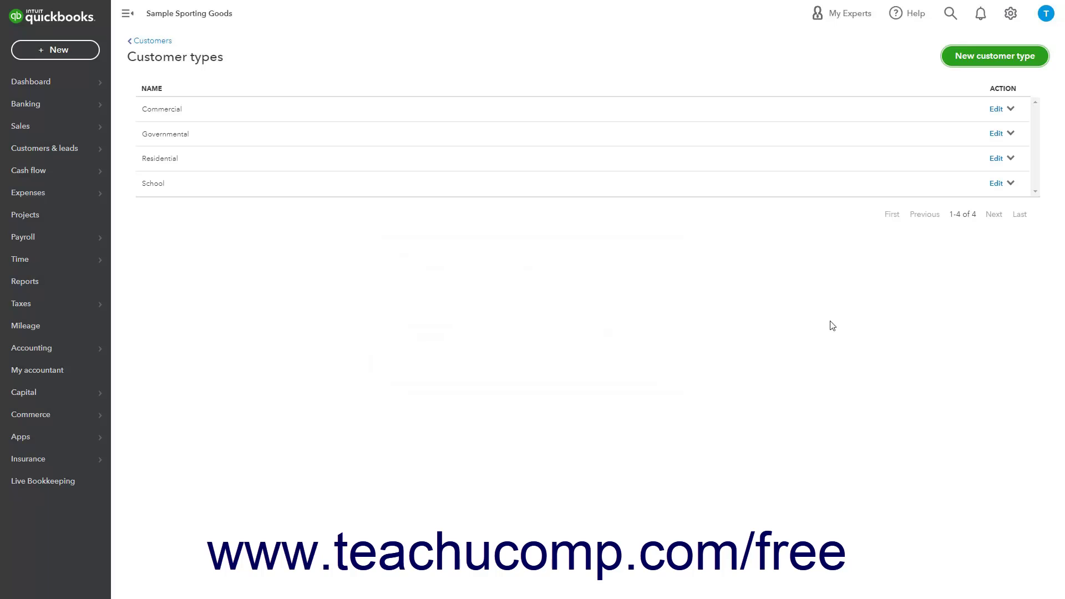
pyautogui.click(1010, 110)
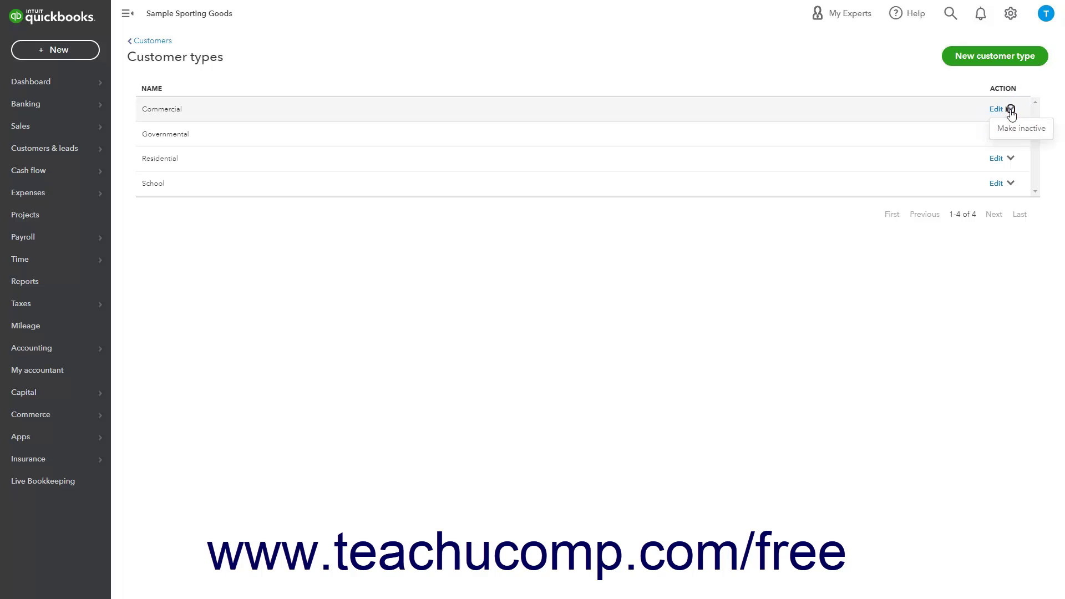
pyautogui.click(1011, 110)
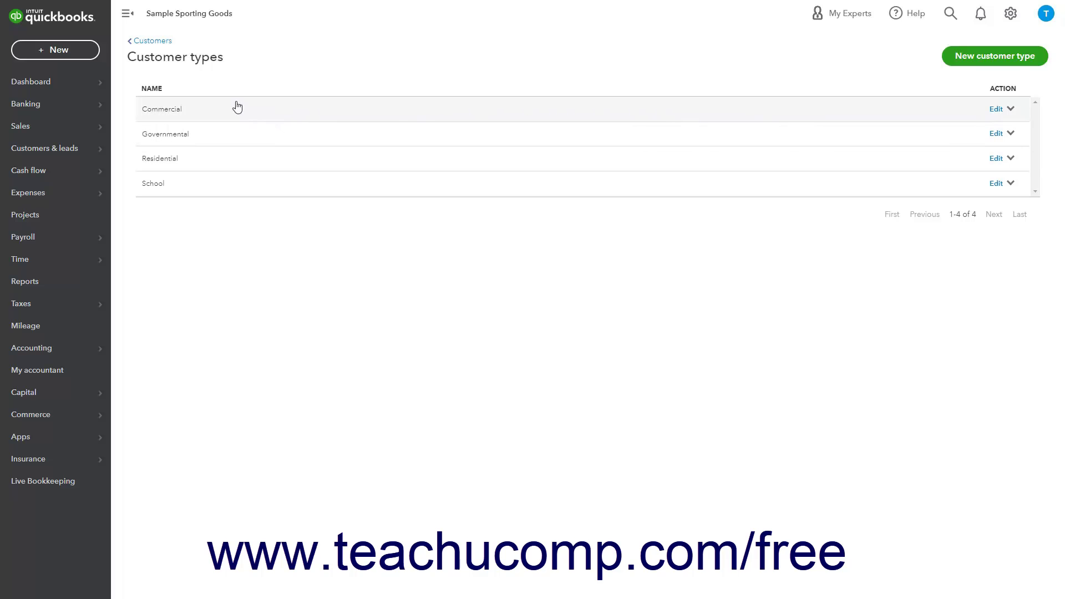
# Step: Edit St. Paul's School's record, setting its customer type to School, and save
pyautogui.click(151, 41)
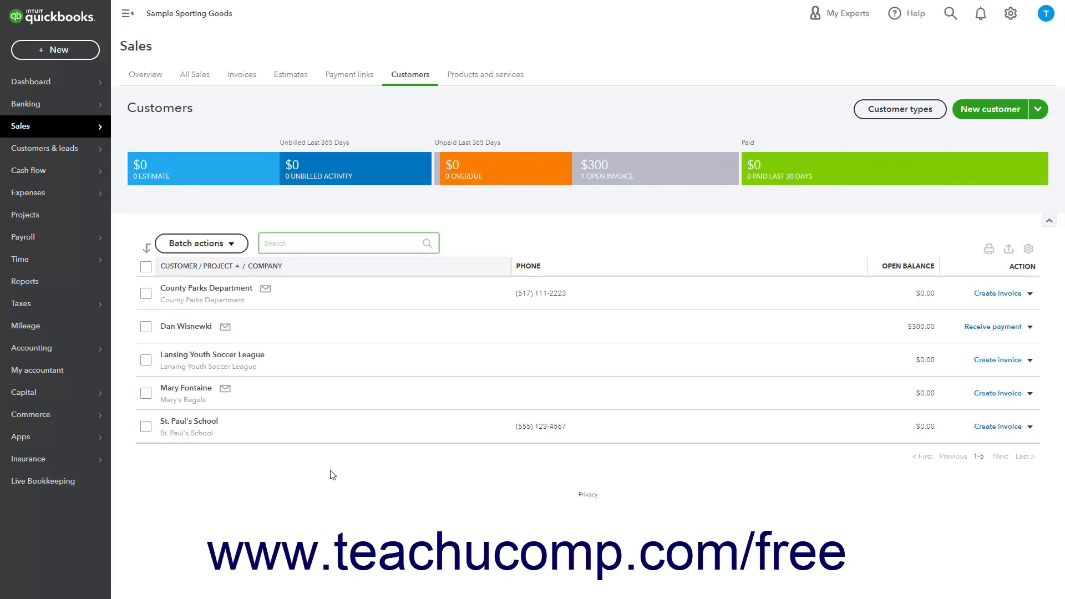
pyautogui.click(201, 432)
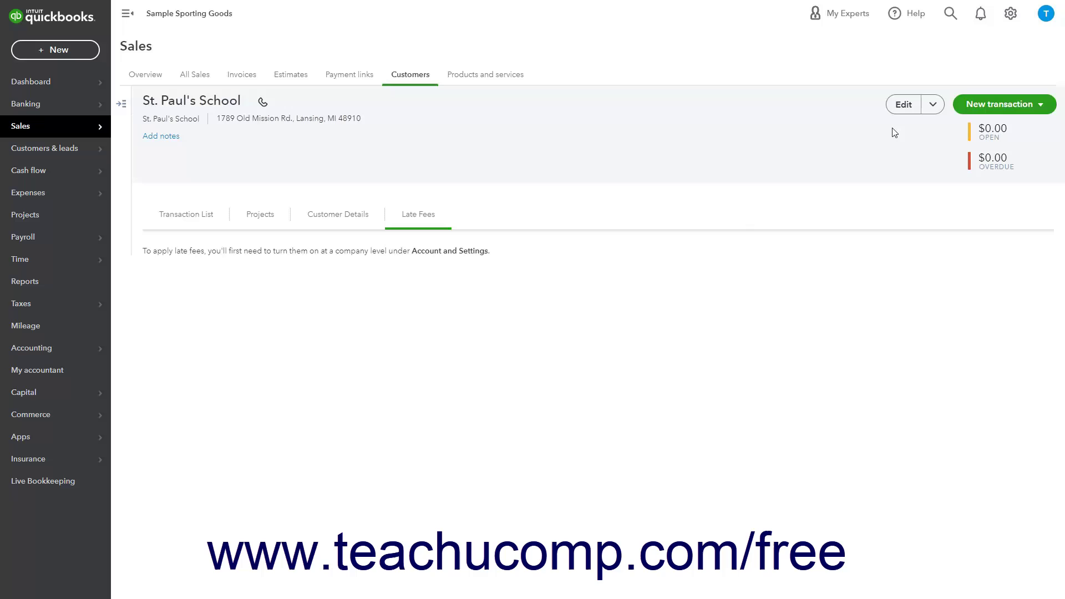
pyautogui.click(901, 106)
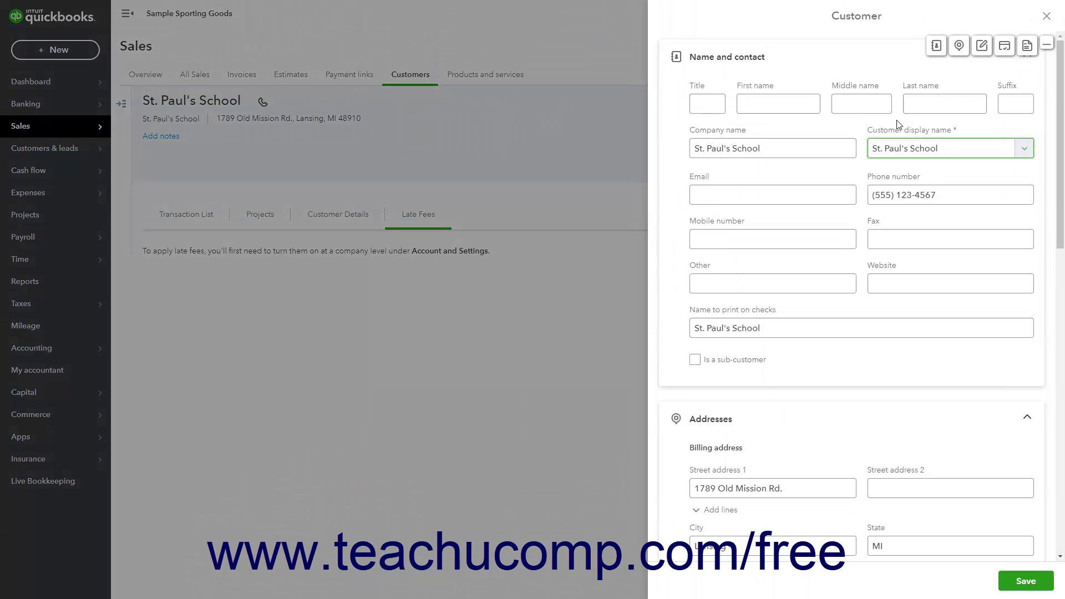
pyautogui.scroll(-12, 851, 380)
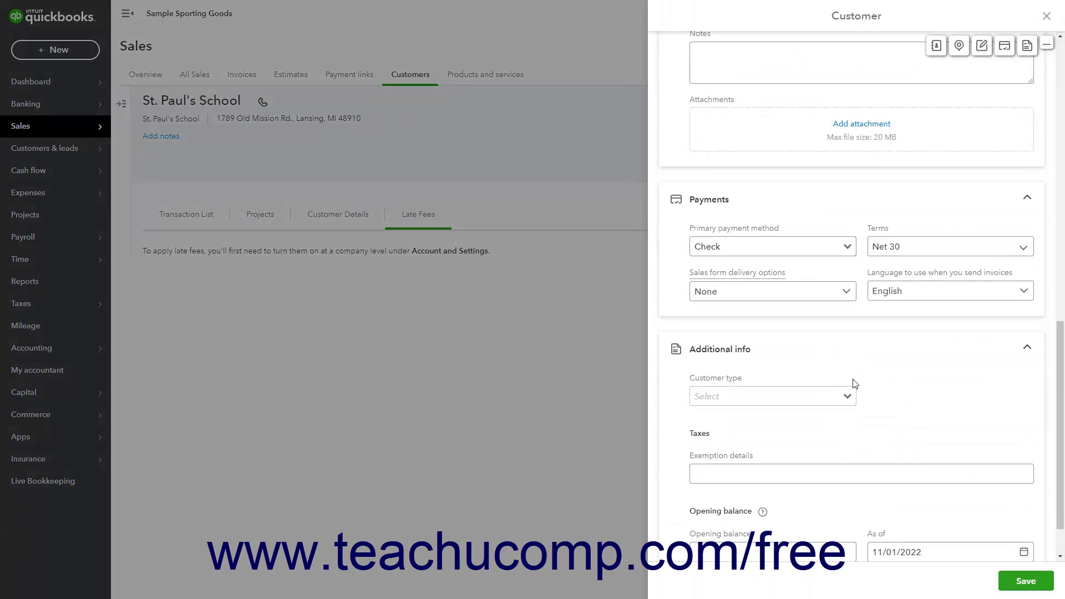
pyautogui.click(847, 397)
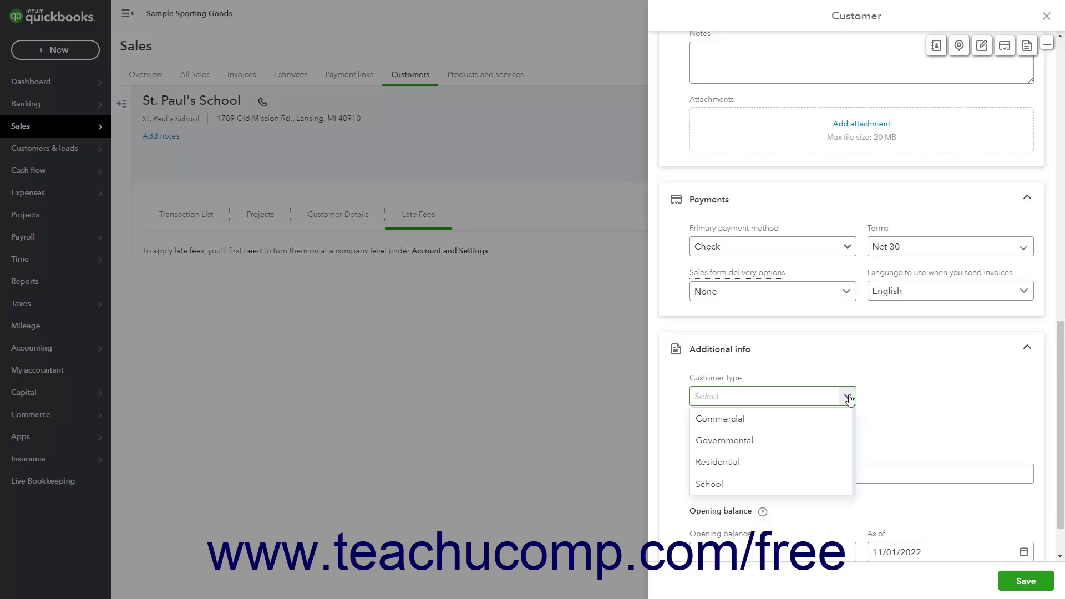
pyautogui.click(764, 484)
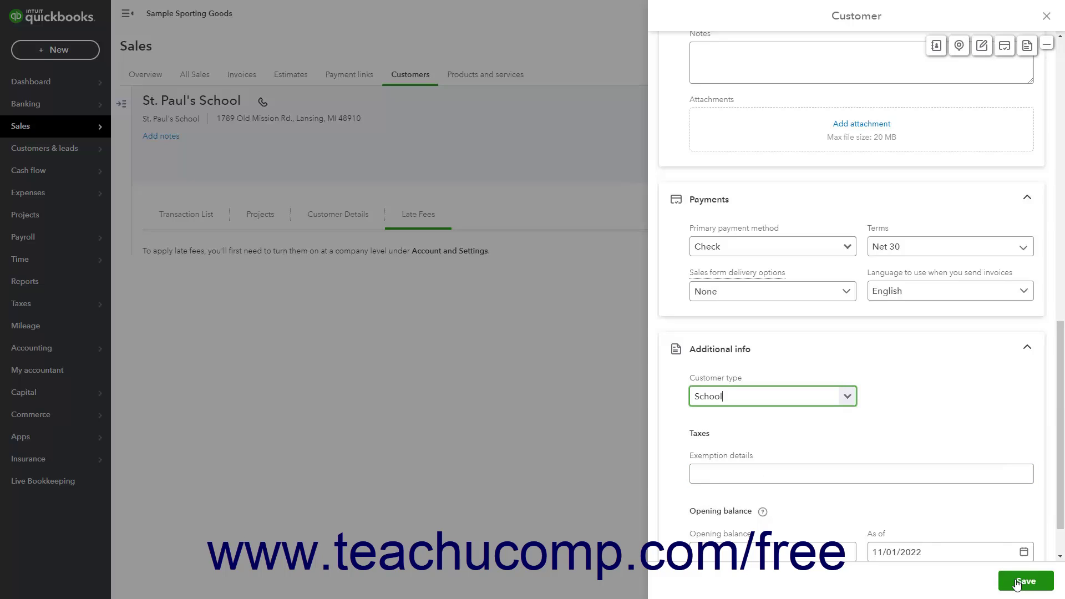
pyautogui.click(1024, 581)
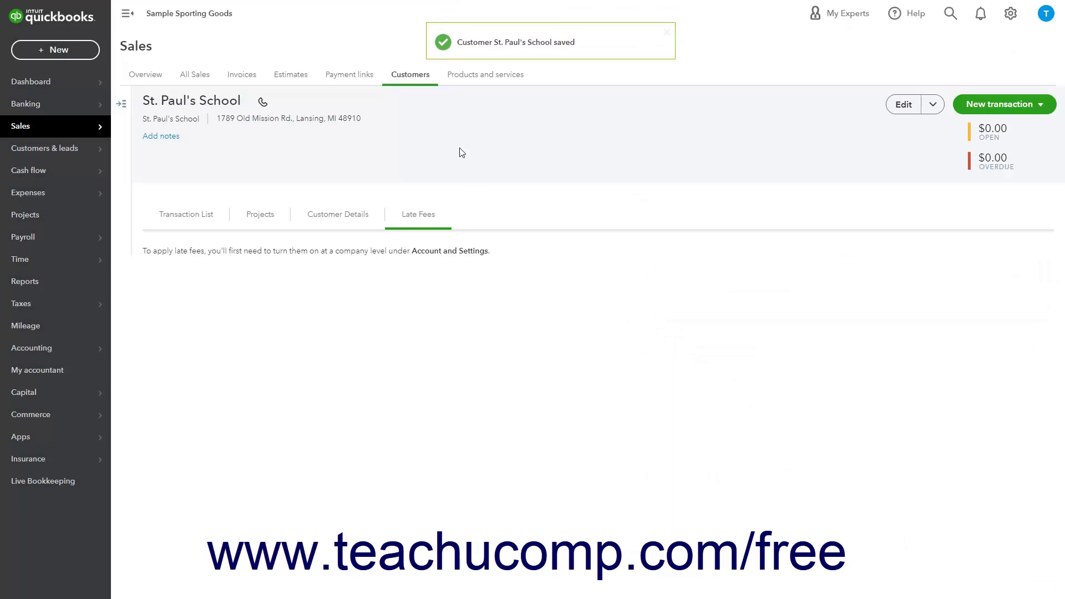
# Step: Back on the Customers list, select the second and fourth customers and open Batch actions
pyautogui.click(419, 78)
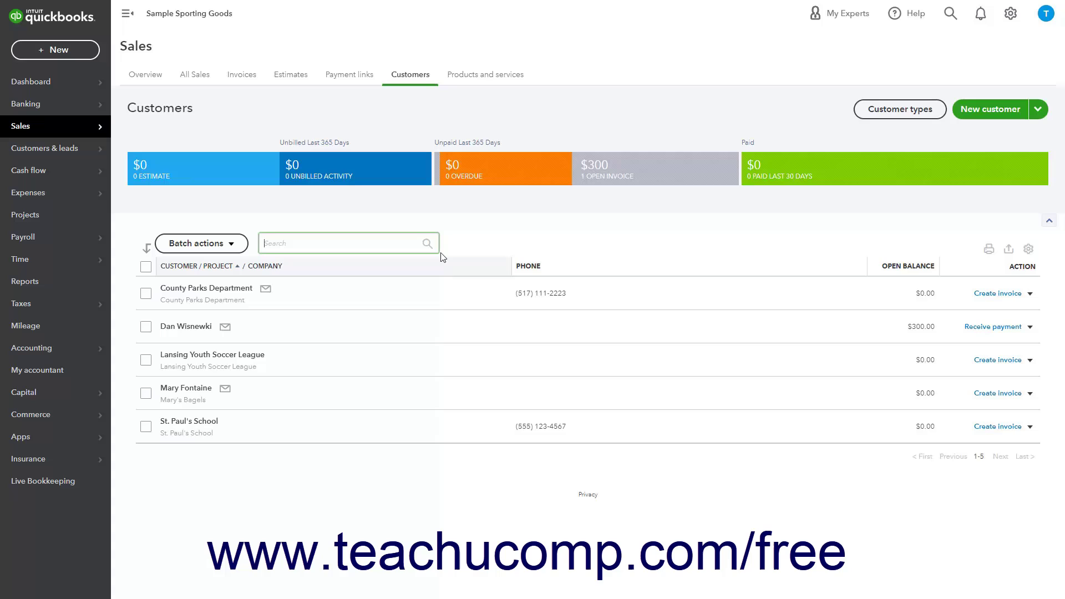
pyautogui.click(413, 76)
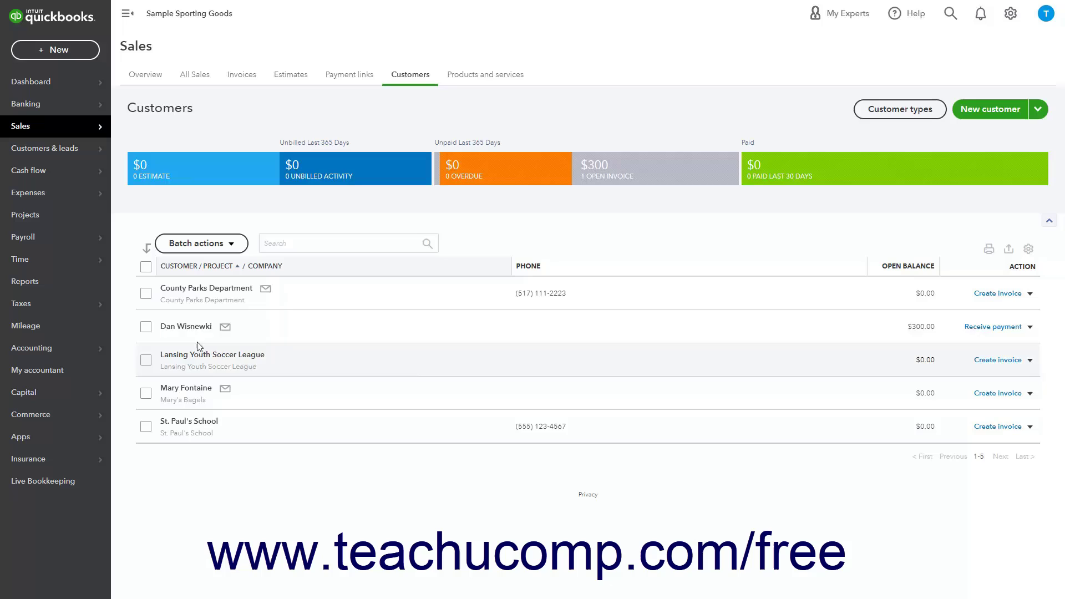
pyautogui.click(145, 327)
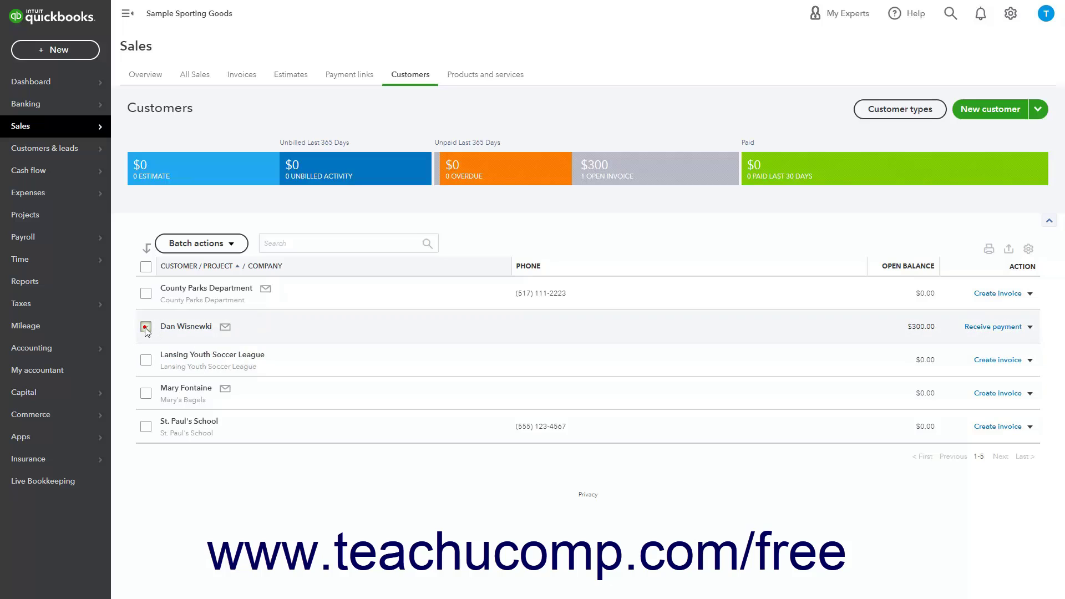
pyautogui.click(145, 393)
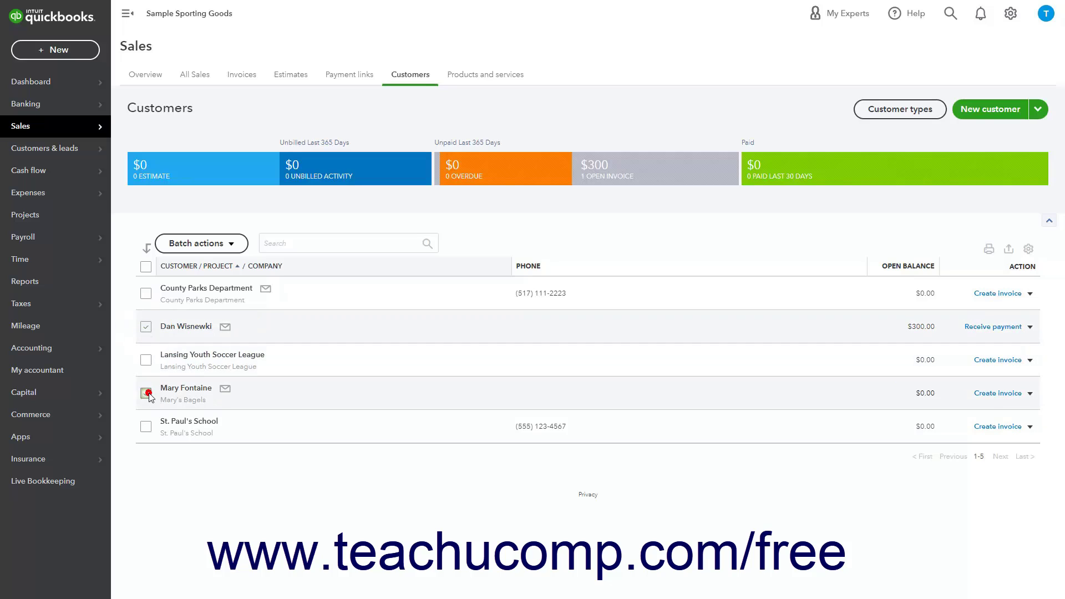
pyautogui.click(230, 247)
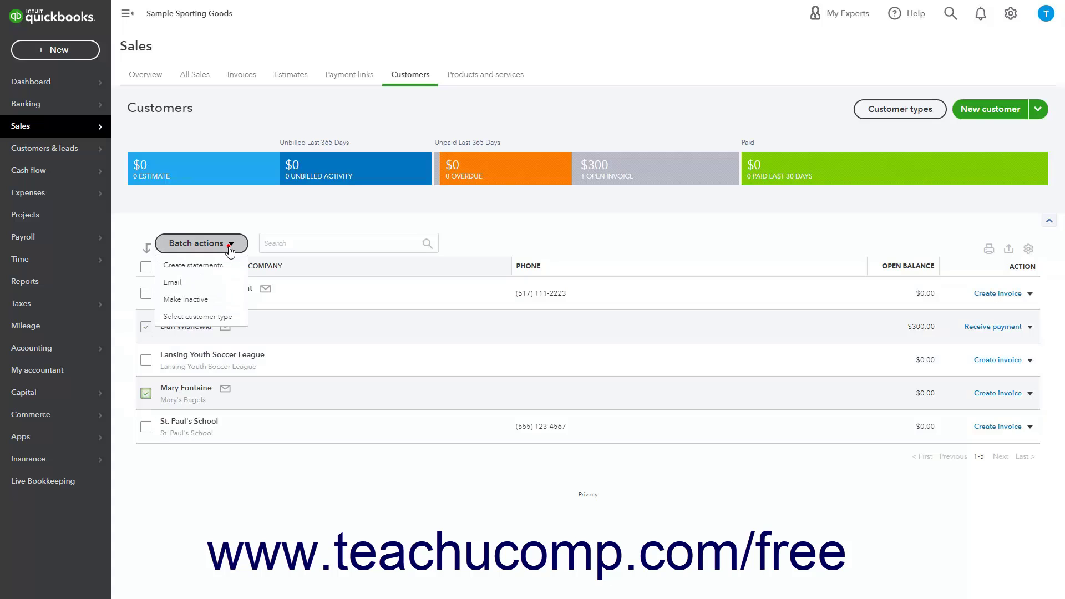
# Step: Batch-set the customer type of both selected customers to Residential
pyautogui.click(225, 318)
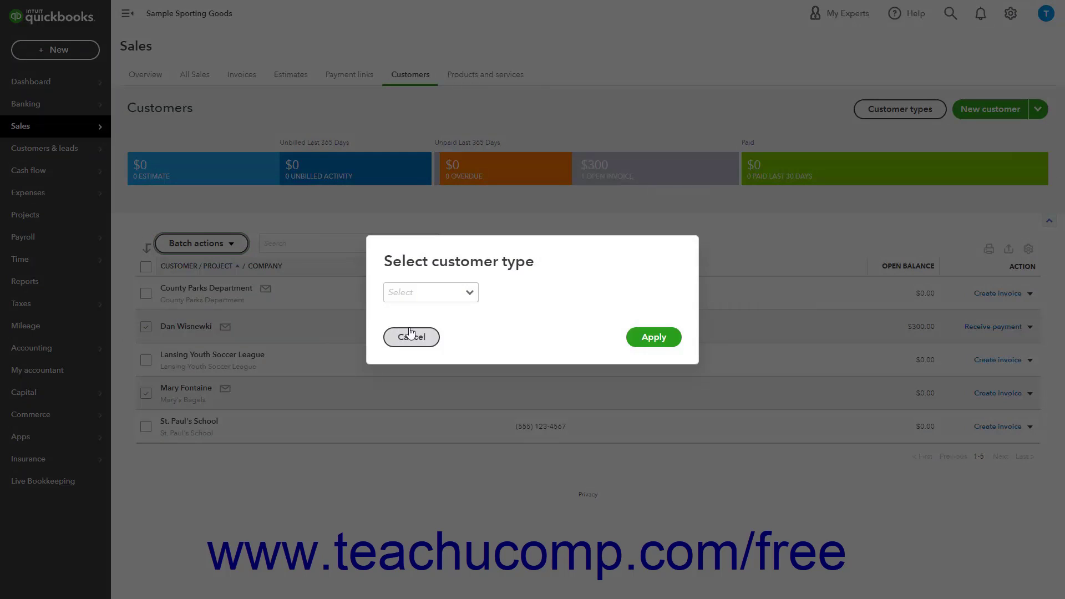
pyautogui.click(467, 292)
pyautogui.click(438, 358)
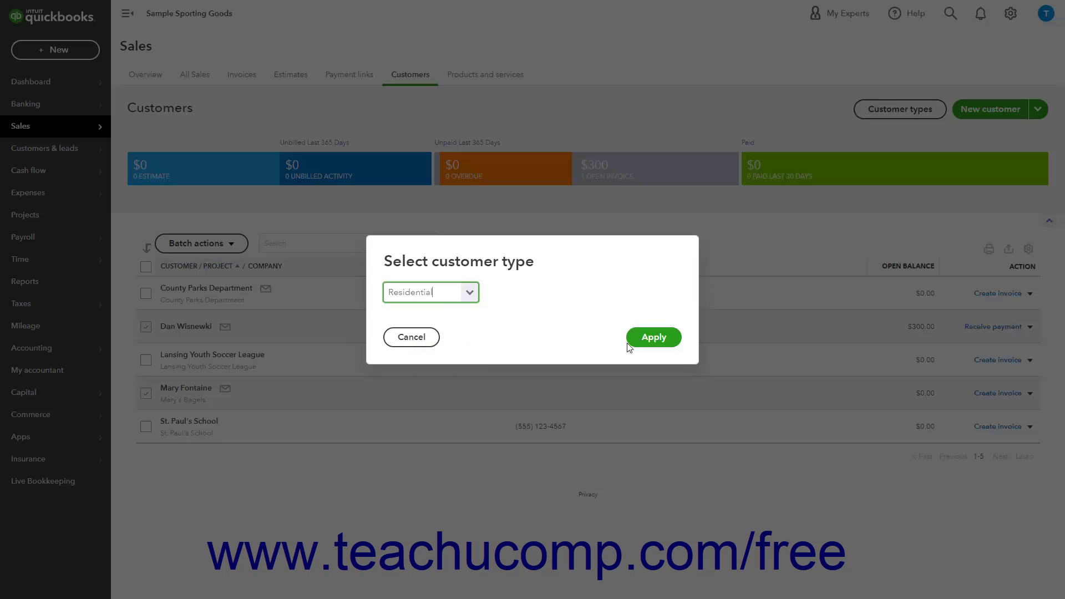
pyautogui.click(646, 339)
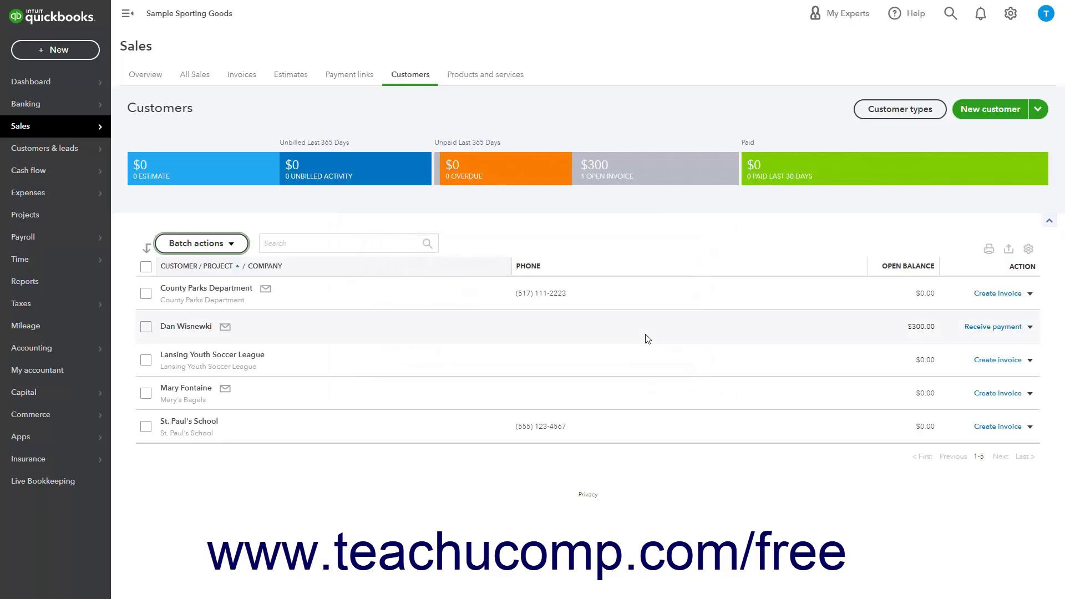